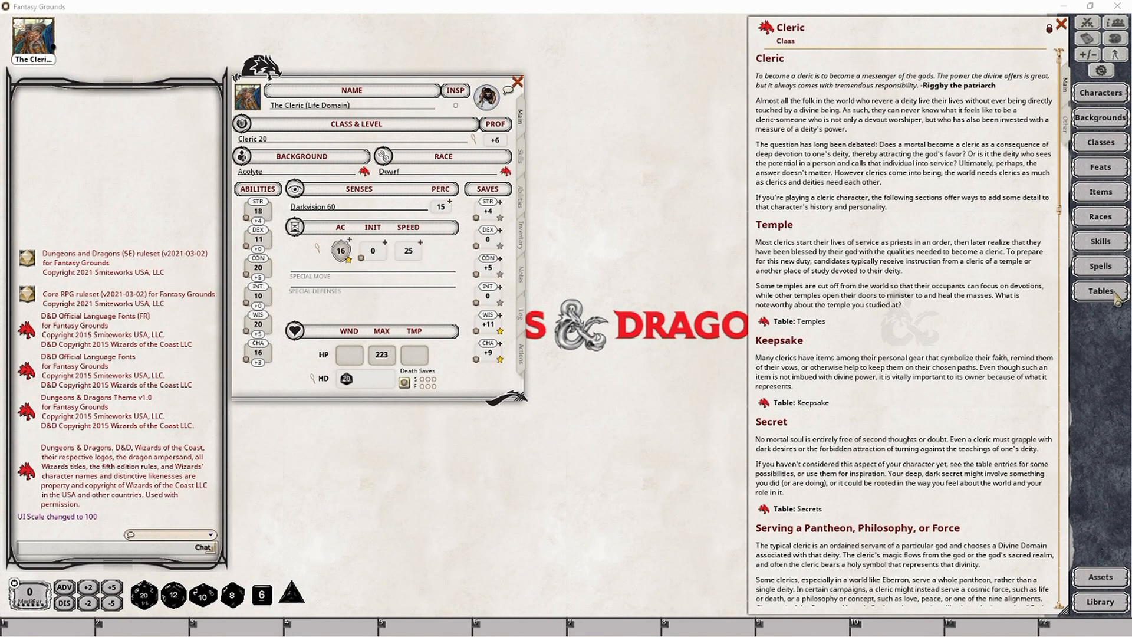
Step: View the rulebooks and supplements loaded in the library, and close it
left_click(1095, 606)
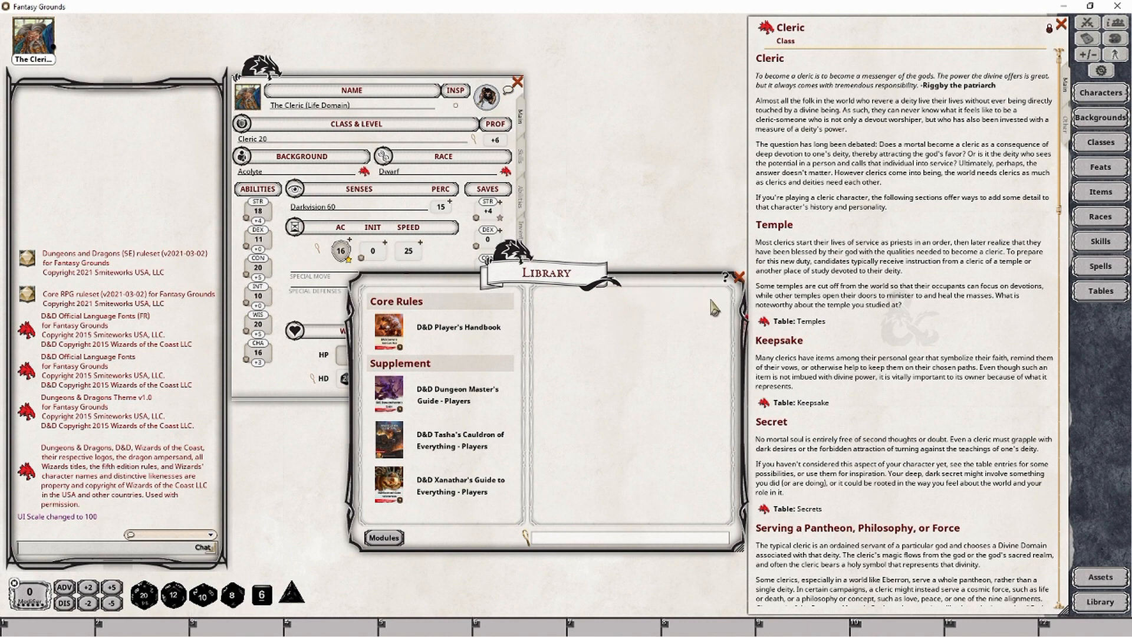
left_click(739, 276)
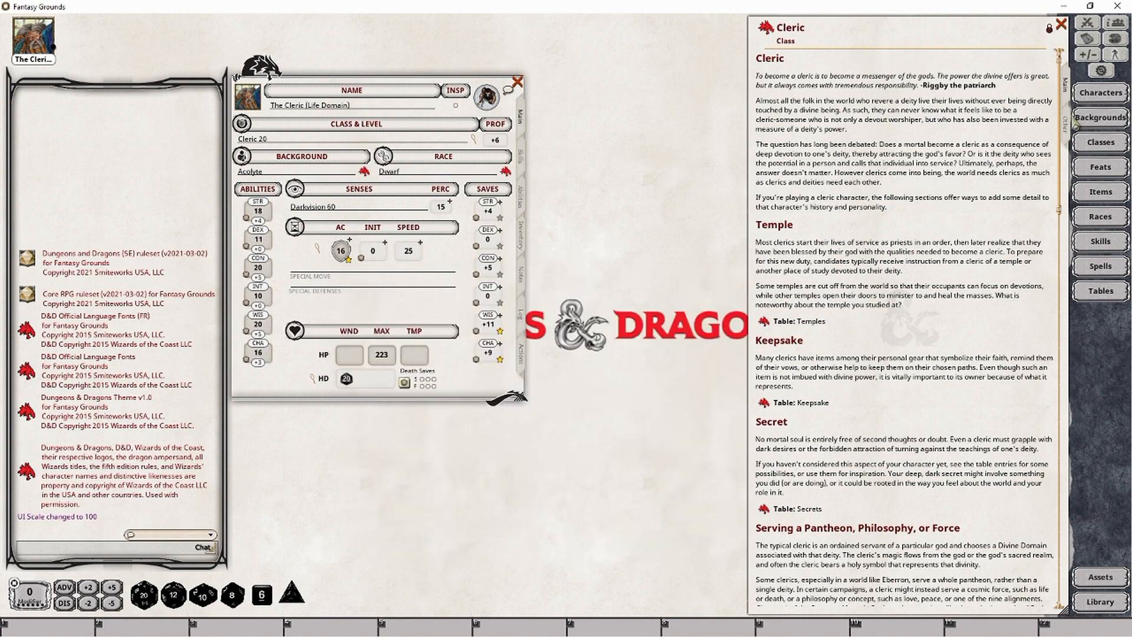
Step: Toggle the Tables entry off and on in the sidebar options, leaving it shown, and close the options
left_click(1100, 71)
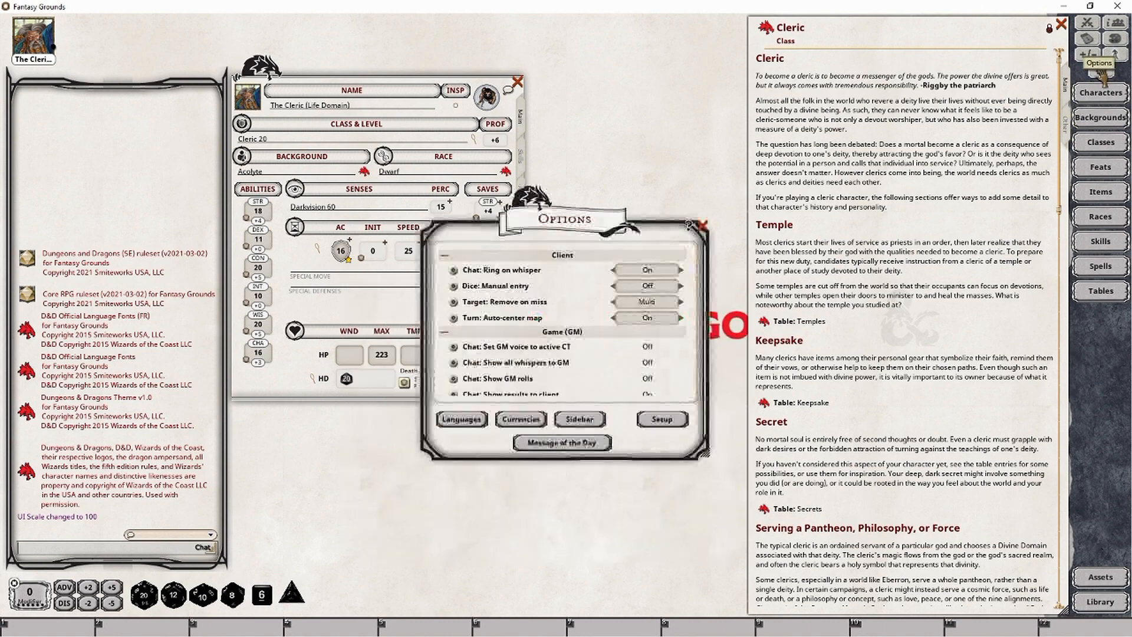
left_click(591, 420)
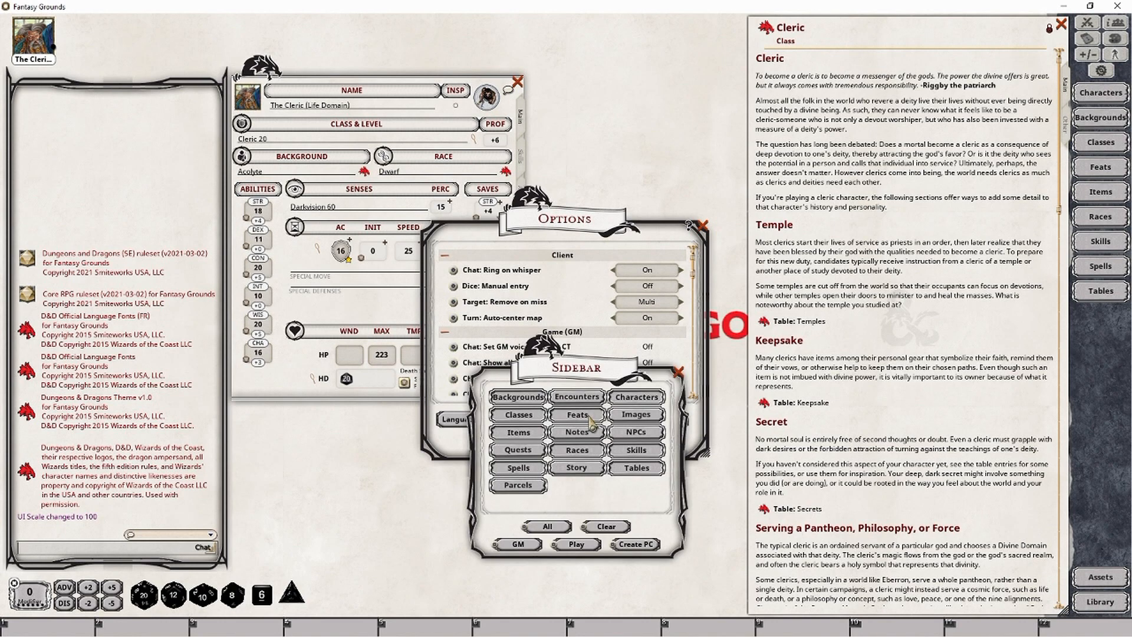
left_click_drag(560, 387, 563, 356)
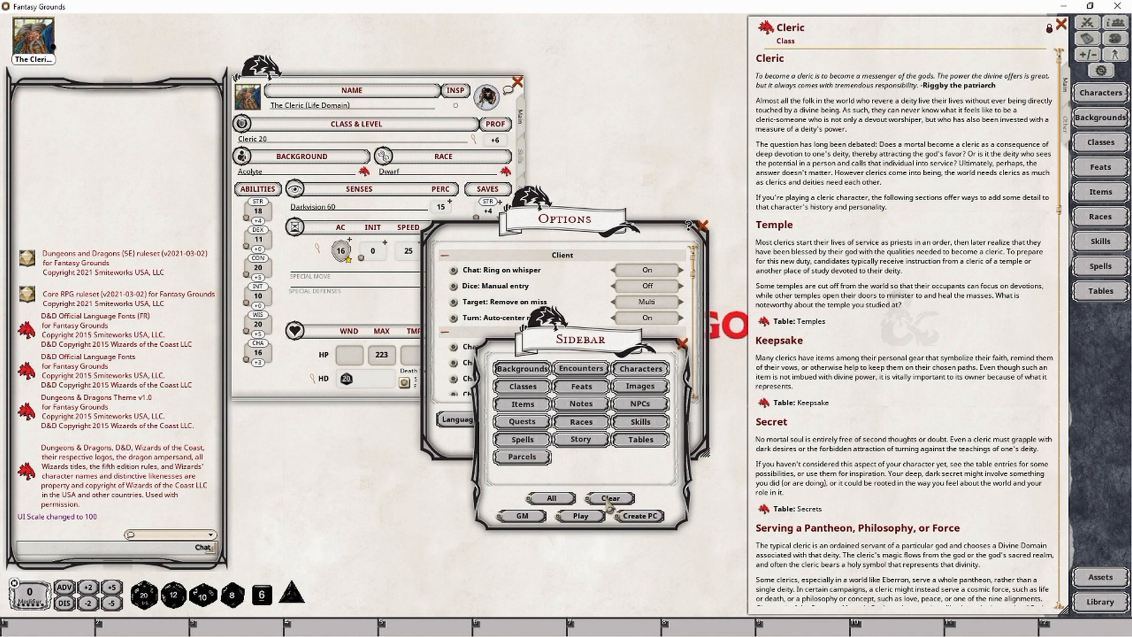
left_click(644, 444)
left_click(644, 444)
left_click(643, 444)
left_click(644, 444)
left_click(644, 443)
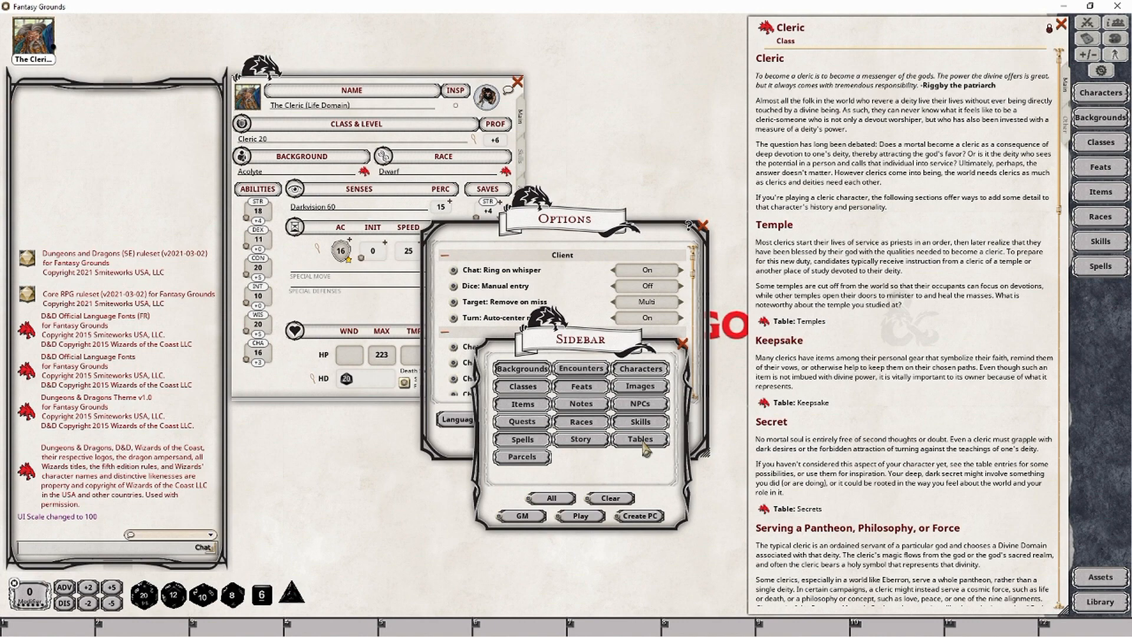
left_click(644, 443)
left_click(682, 345)
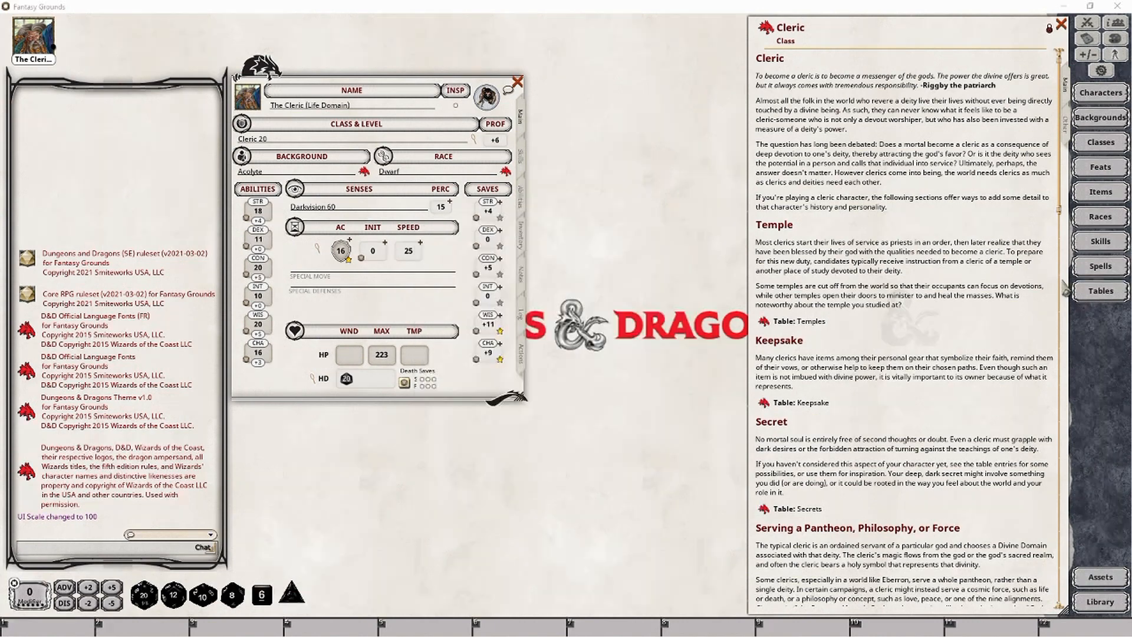
Step: Filter the list of tables to the Xanathar's Guide to Everything Players group, search it for "temples", and close the list
left_click(1101, 291)
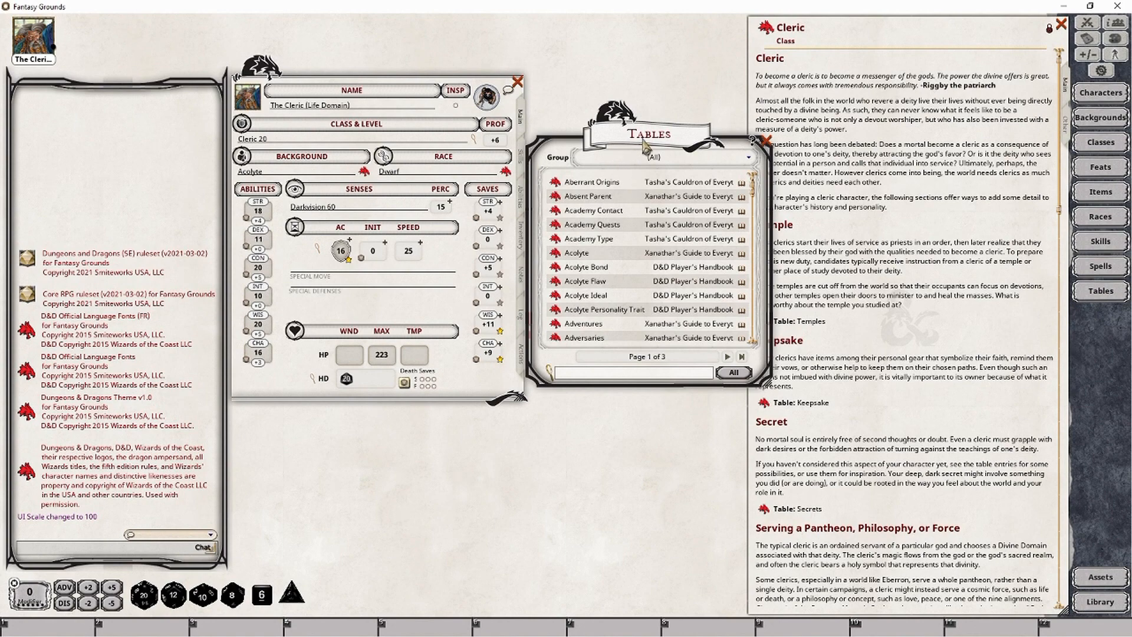
left_click_drag(643, 145, 609, 127)
left_click(615, 142)
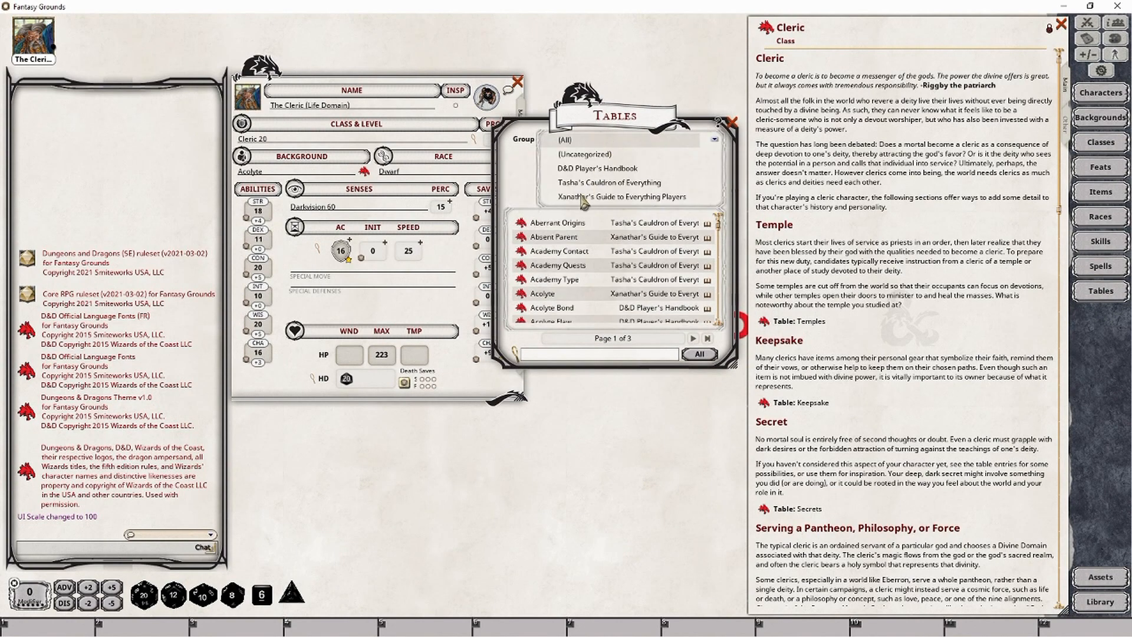
left_click(621, 198)
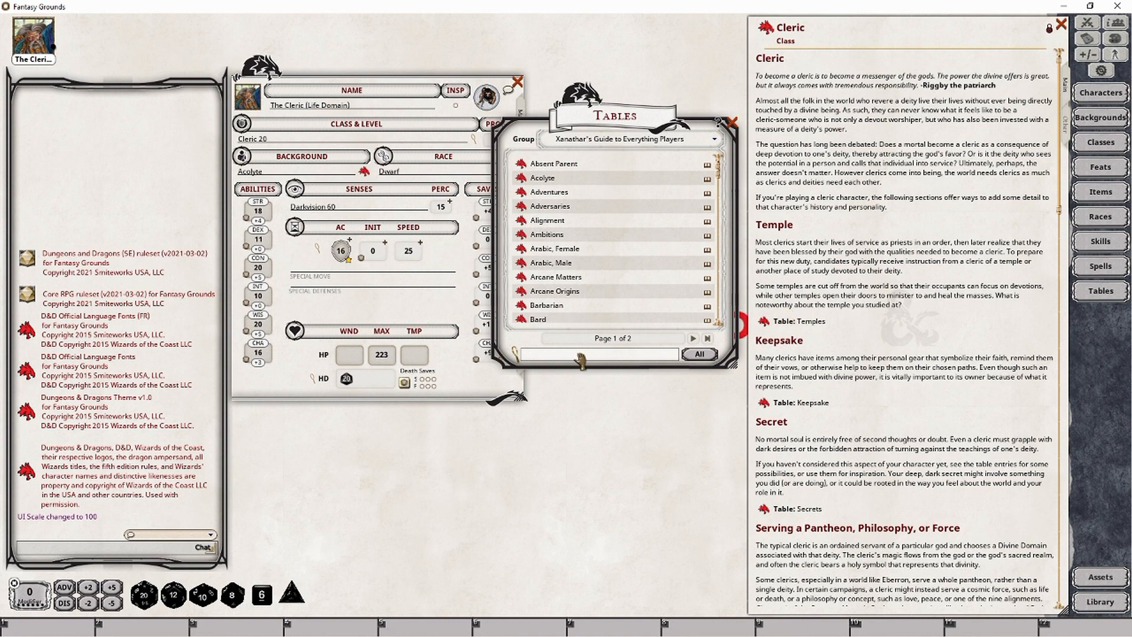
type("temples")
key("Return")
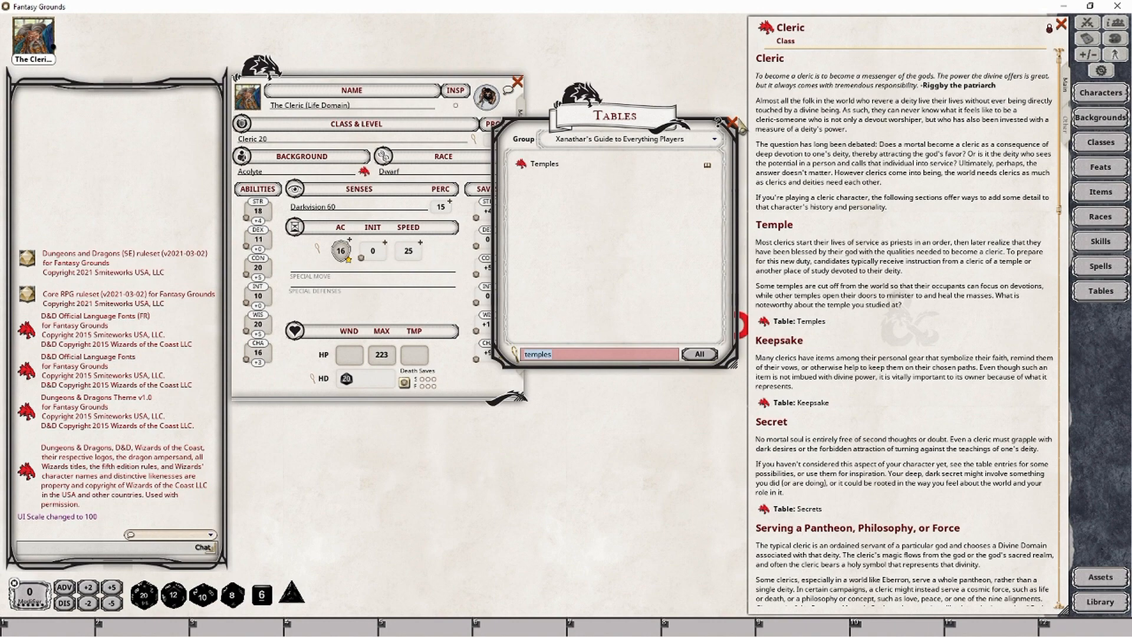
left_click(733, 123)
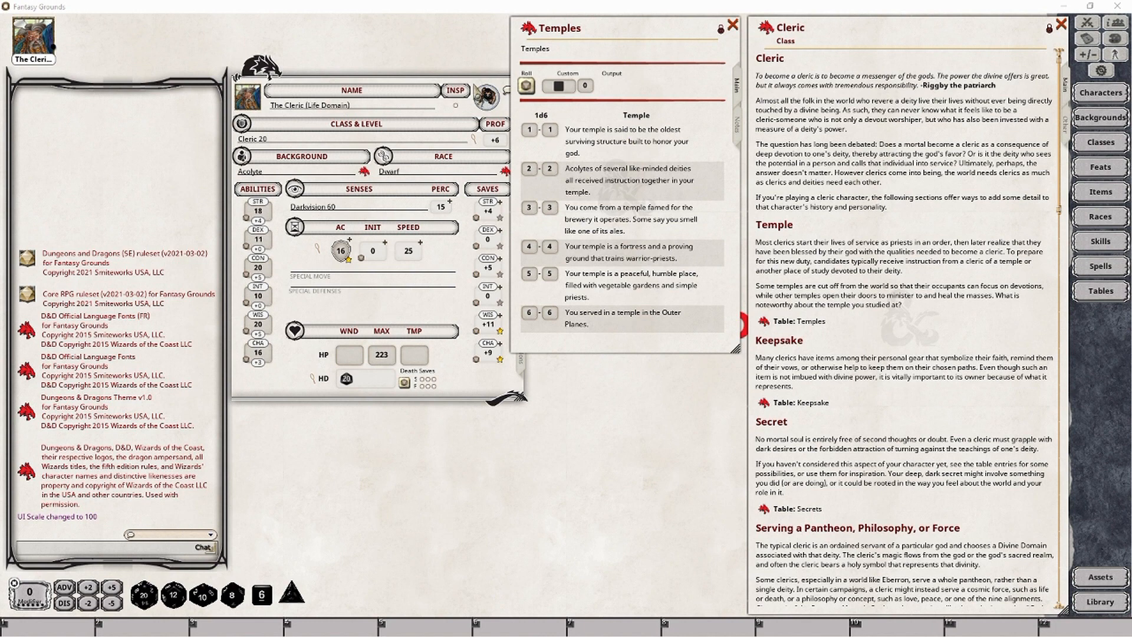
Step: Show the Notes section on the notes page of the Cleric's character sheet
left_click(476, 92)
left_click(520, 276)
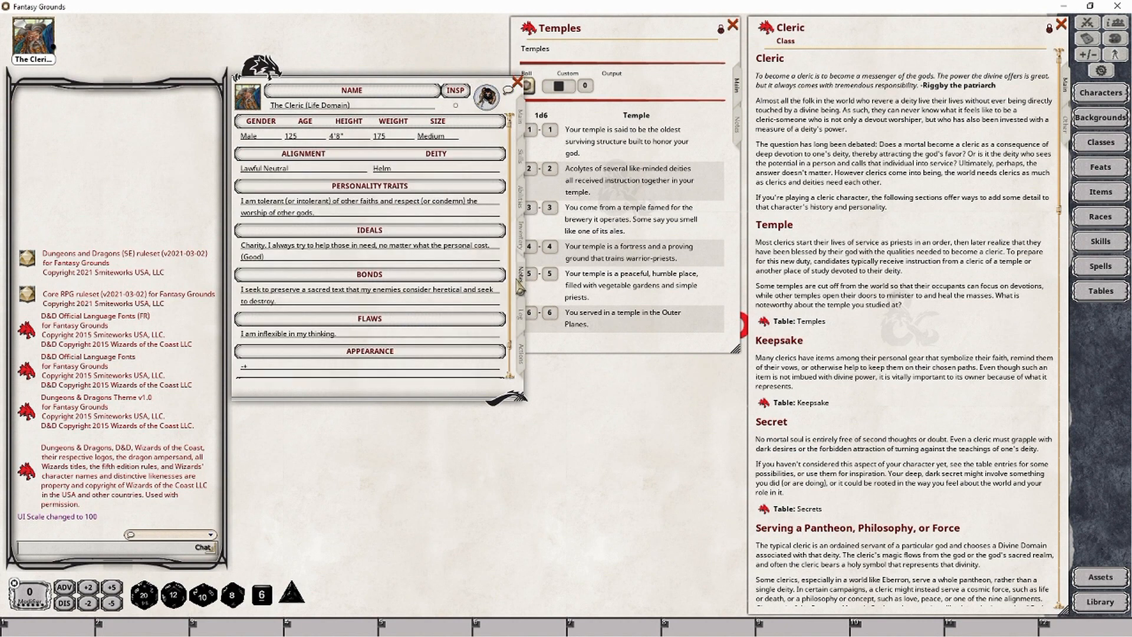
scroll(359, 363, "down", 1)
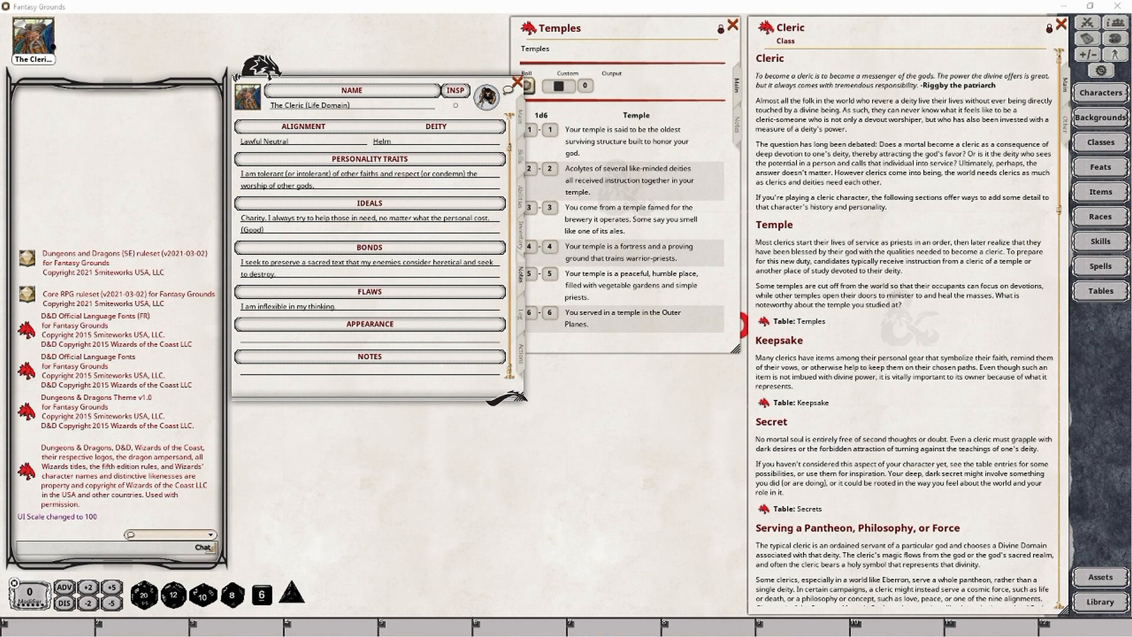
Step: Post the first Temples table entry, "Your temple is said to be the oldest surviving structure built to honor your god", to the chat
left_click(641, 23)
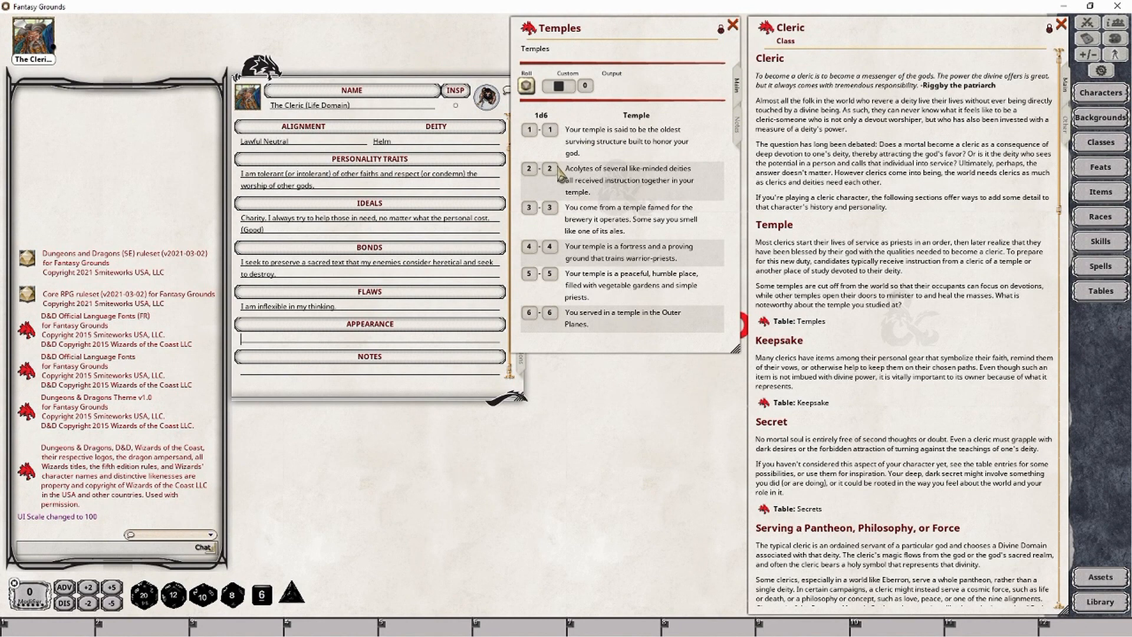
left_click_drag(602, 145, 77, 547)
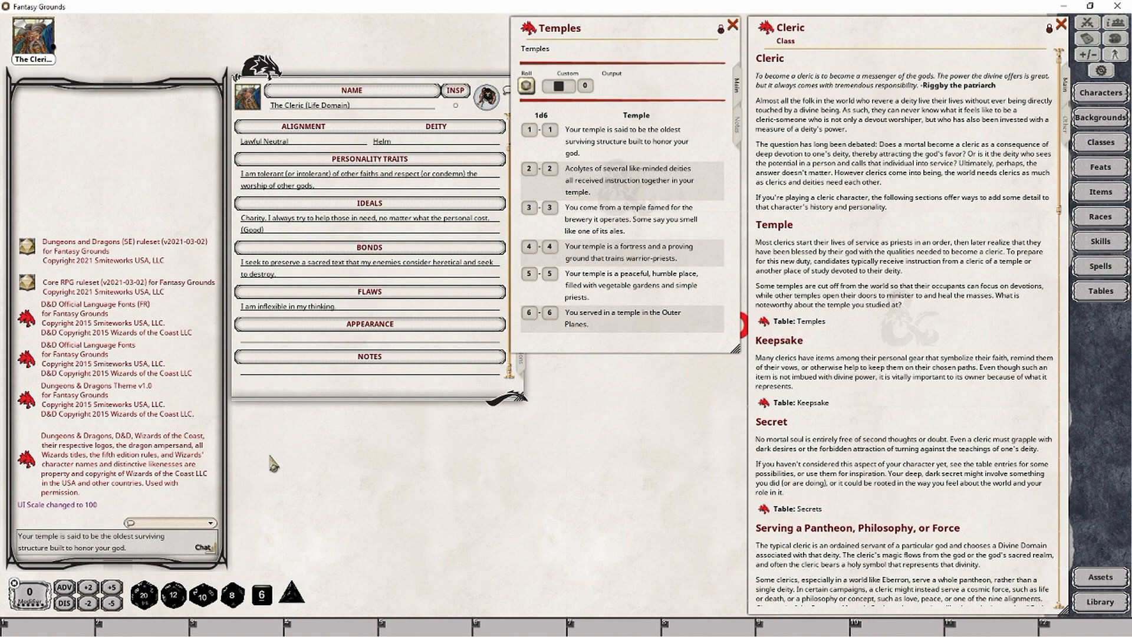
key("Return")
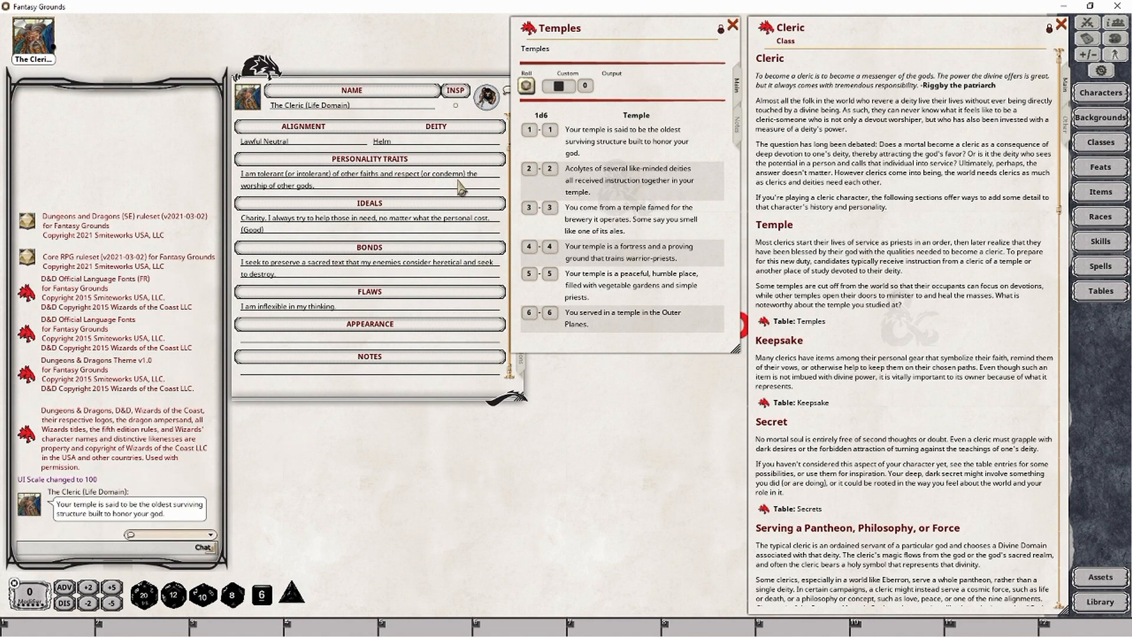
Step: Roll on the Temples table and copy the rolled temple description from the chat into the character's Notes
left_click(528, 86)
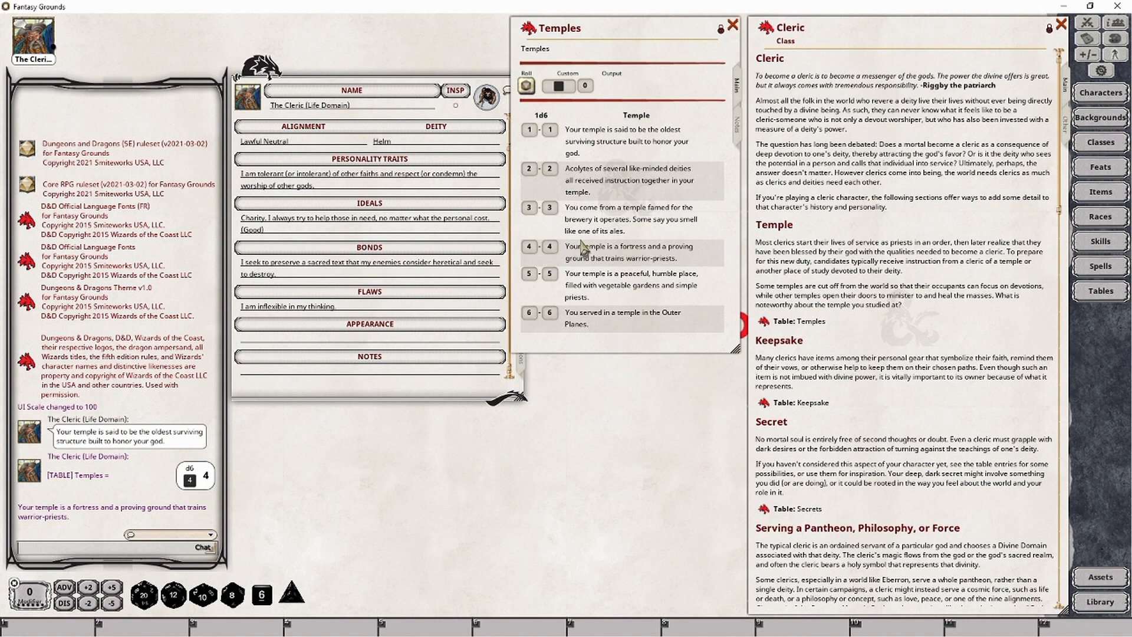
left_click_drag(51, 512, 301, 380)
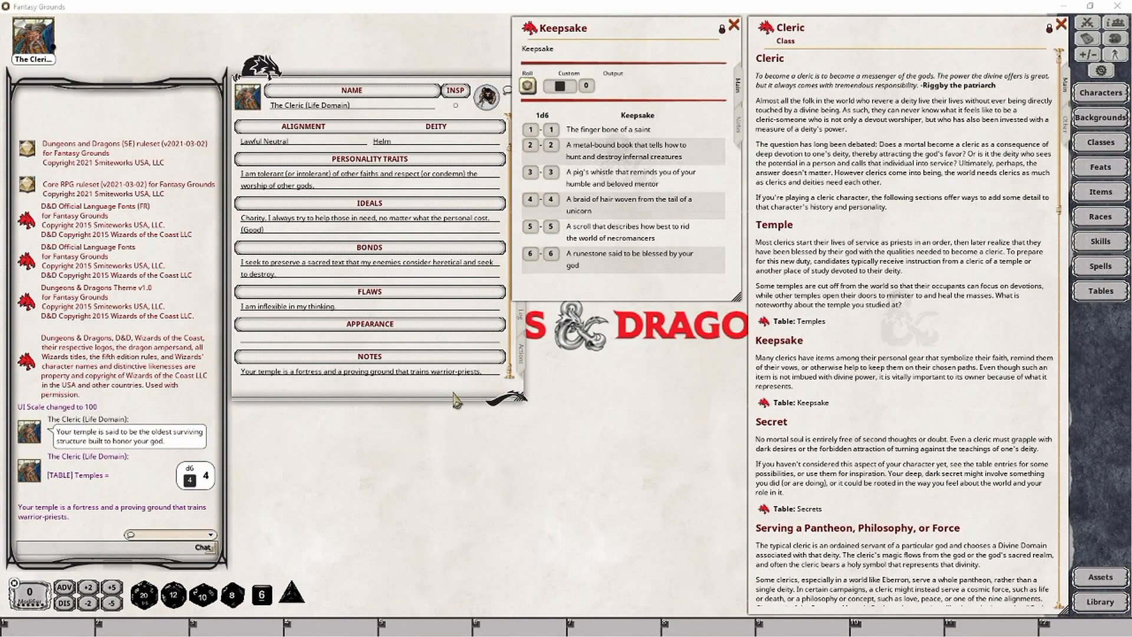
Step: Add "The finger bone of a saint" from the Keepsake table to the character's inventory
left_click(516, 241)
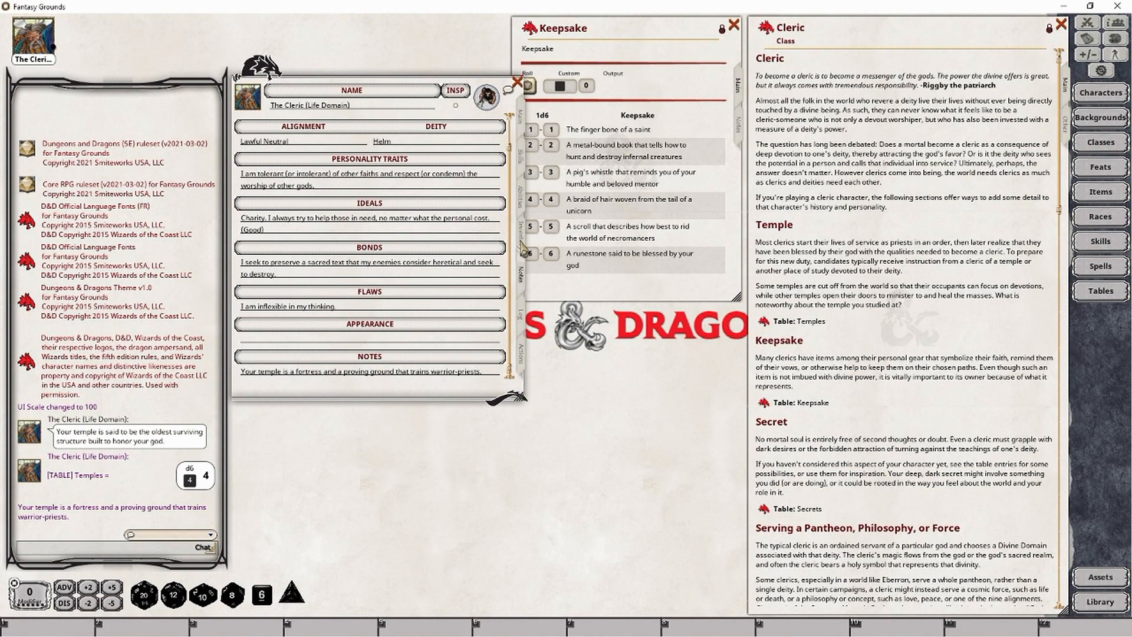
left_click(521, 248)
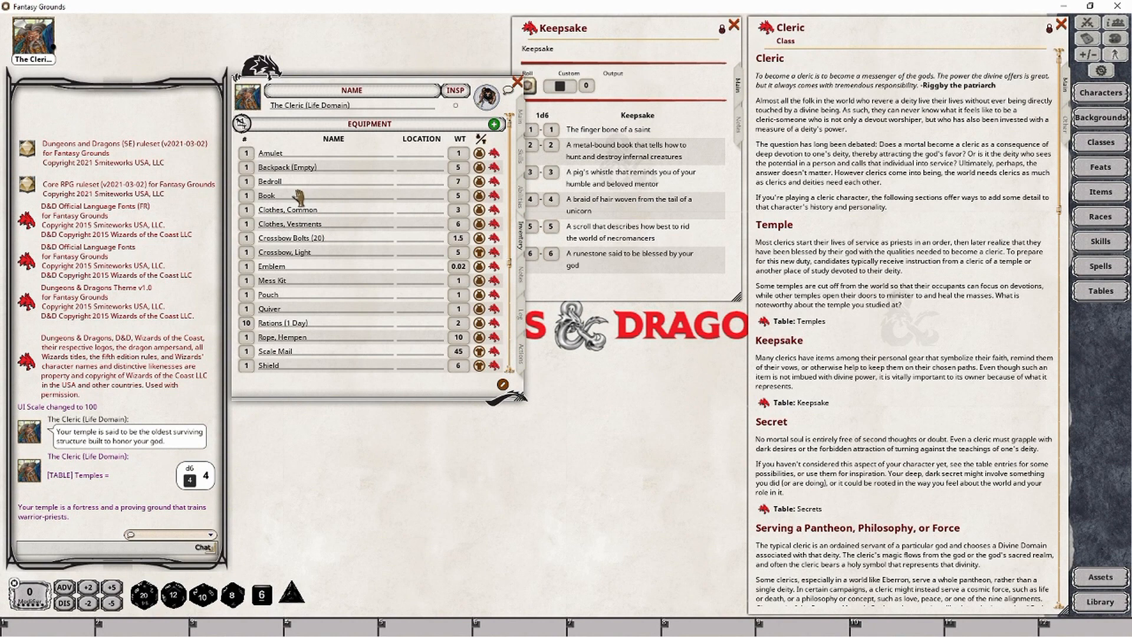
left_click(625, 36)
left_click_drag(591, 135, 345, 325)
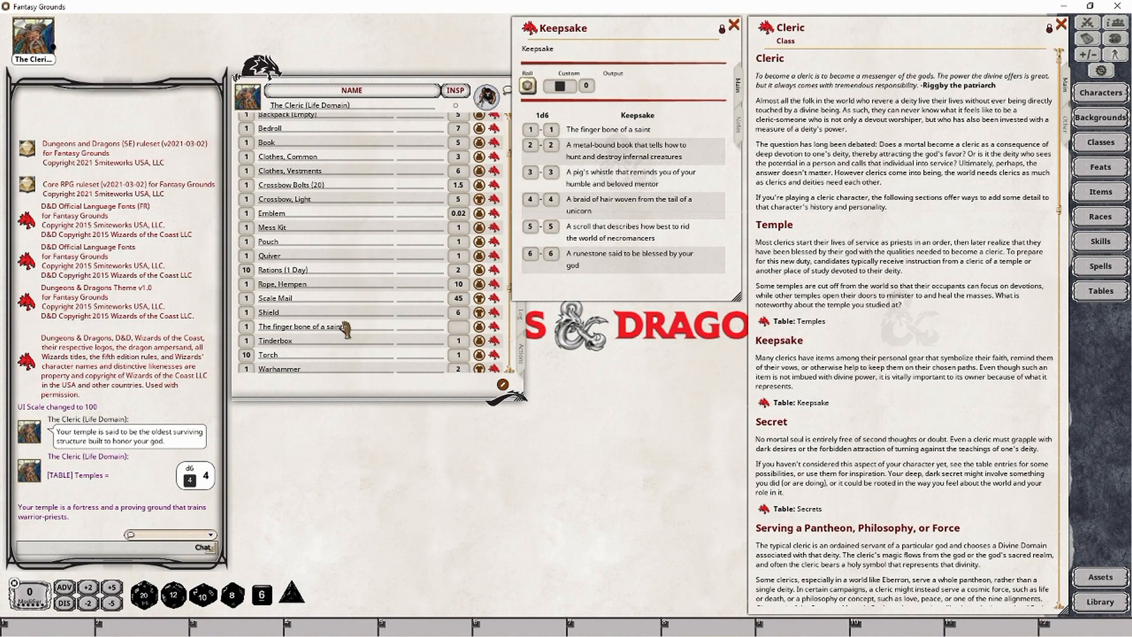
Step: Set the weight of the finger bone of a saint to 0.01 and check the character's encumbrance
scroll(347, 324, "down", 3)
left_click(311, 275)
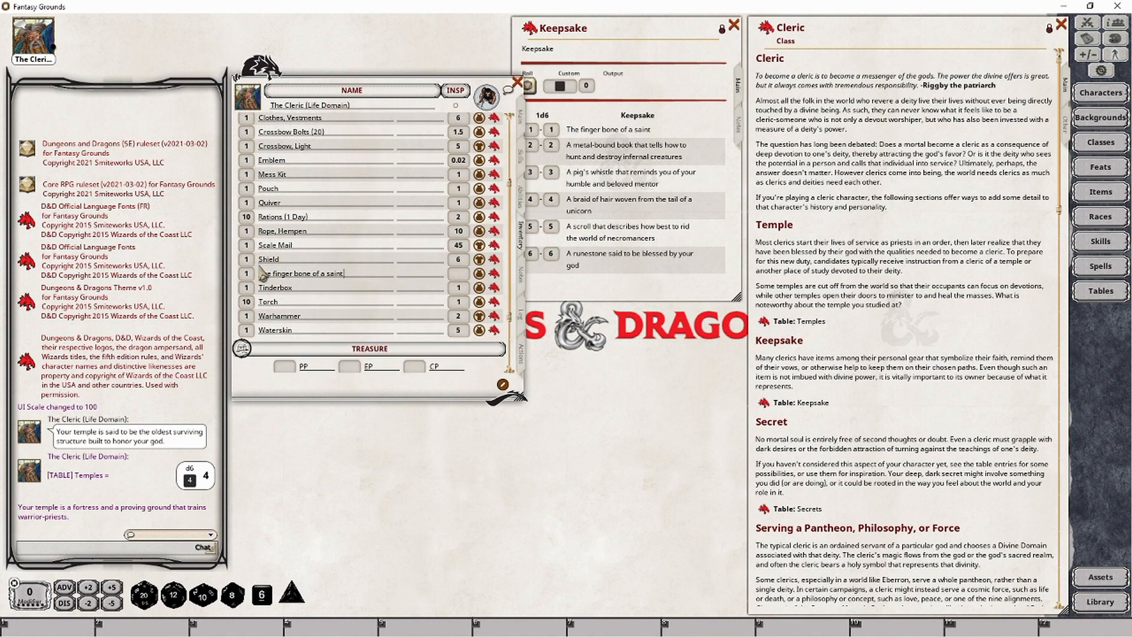
left_click(458, 274)
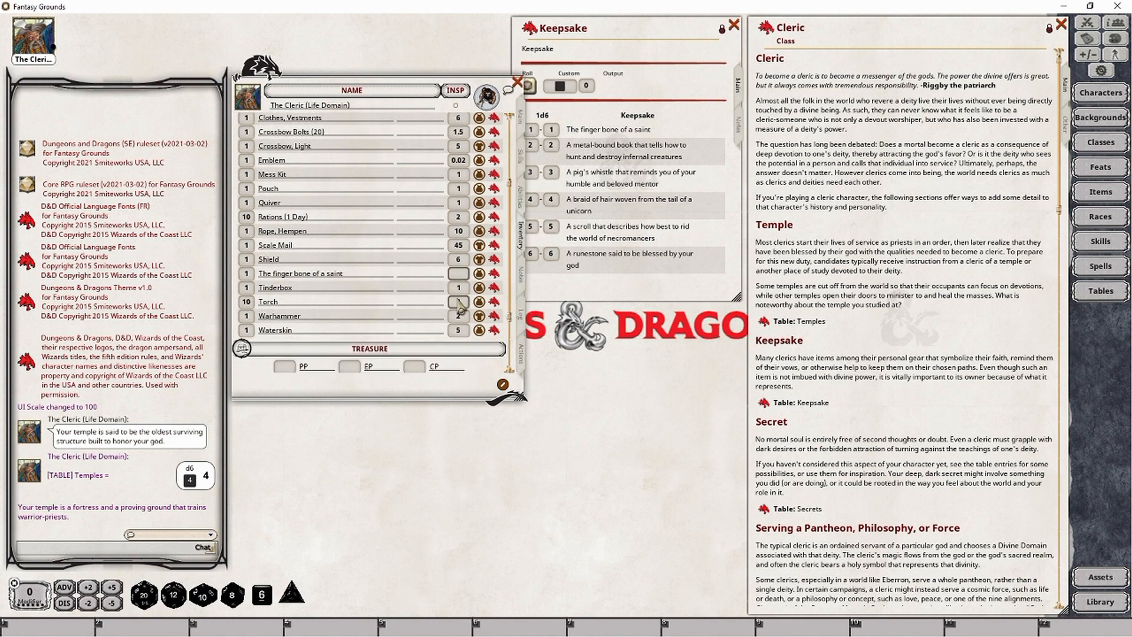
type("0.01")
scroll(480, 339, "down", 2)
scroll(481, 339, "down", 3)
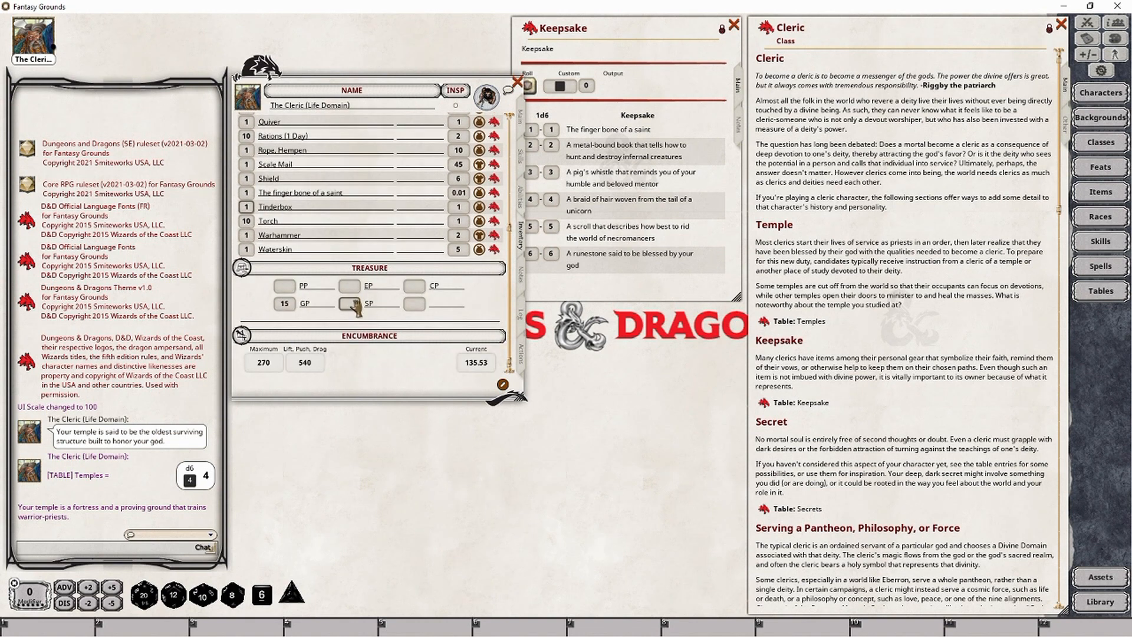
scroll(354, 357, "up", 5)
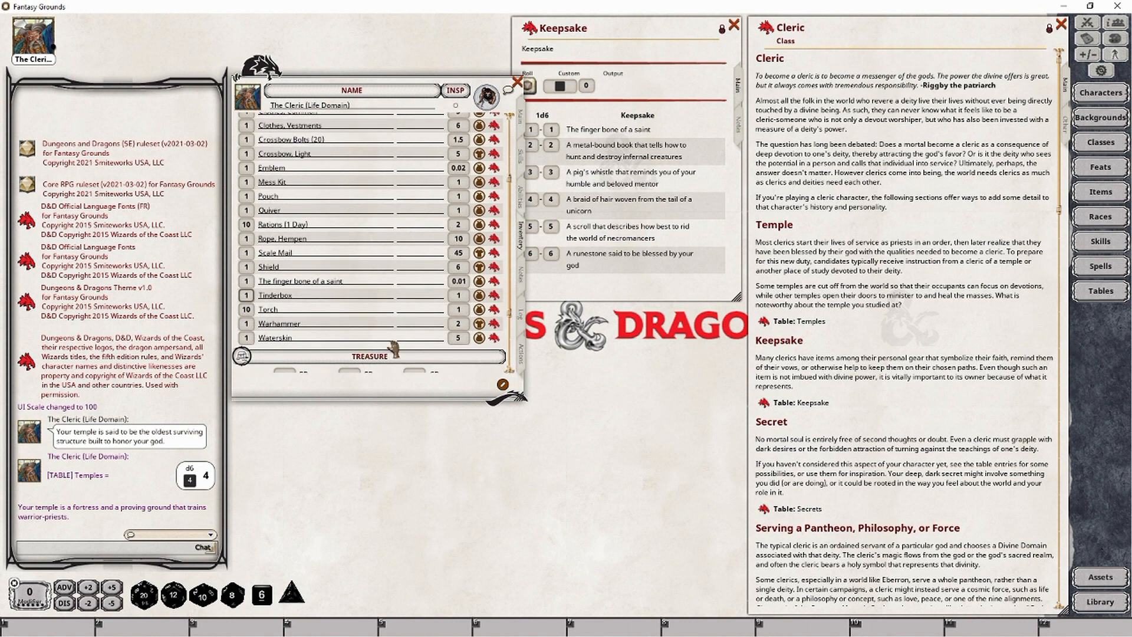
Step: Open the finger bone of a saint's item record, unlock it for editing, and place the cursor in its description
left_click(495, 282)
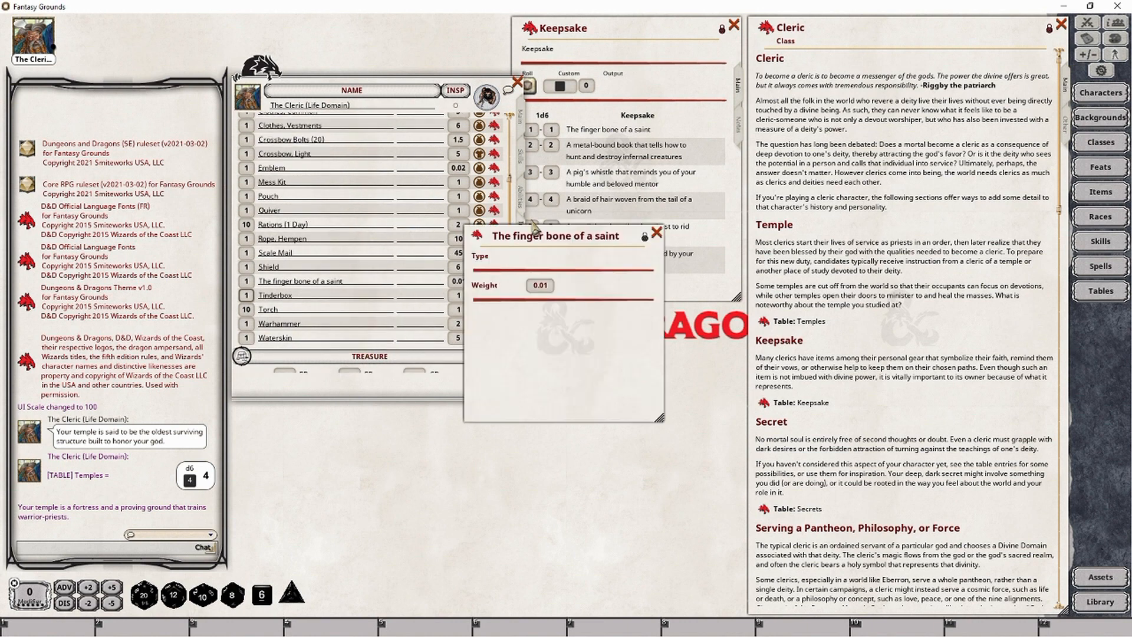
left_click_drag(531, 226, 420, 404)
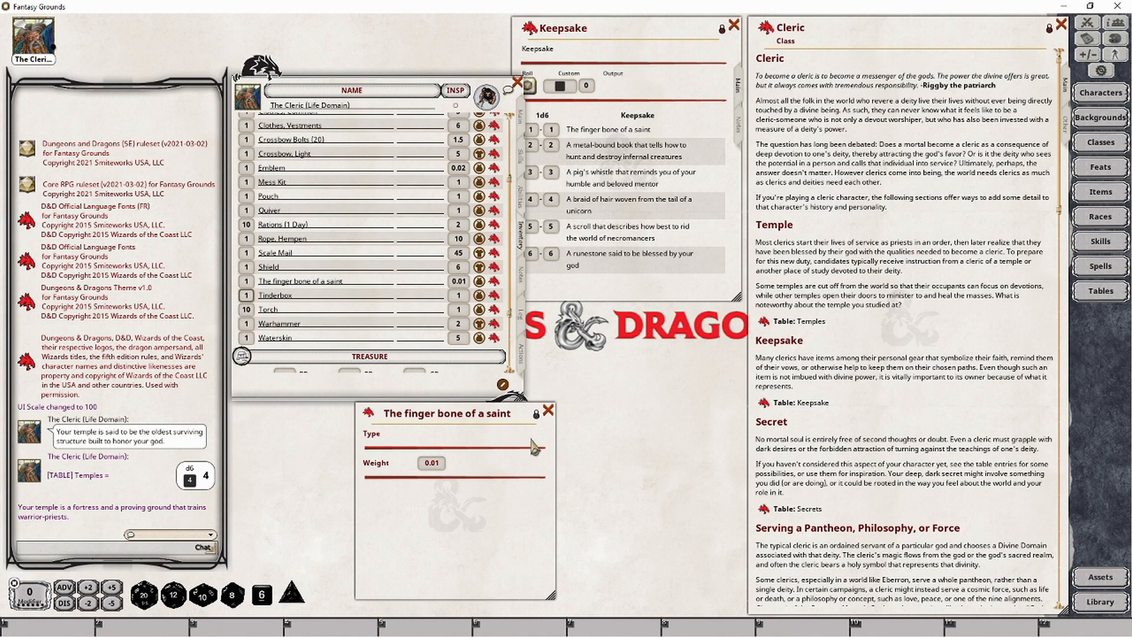
left_click(538, 416)
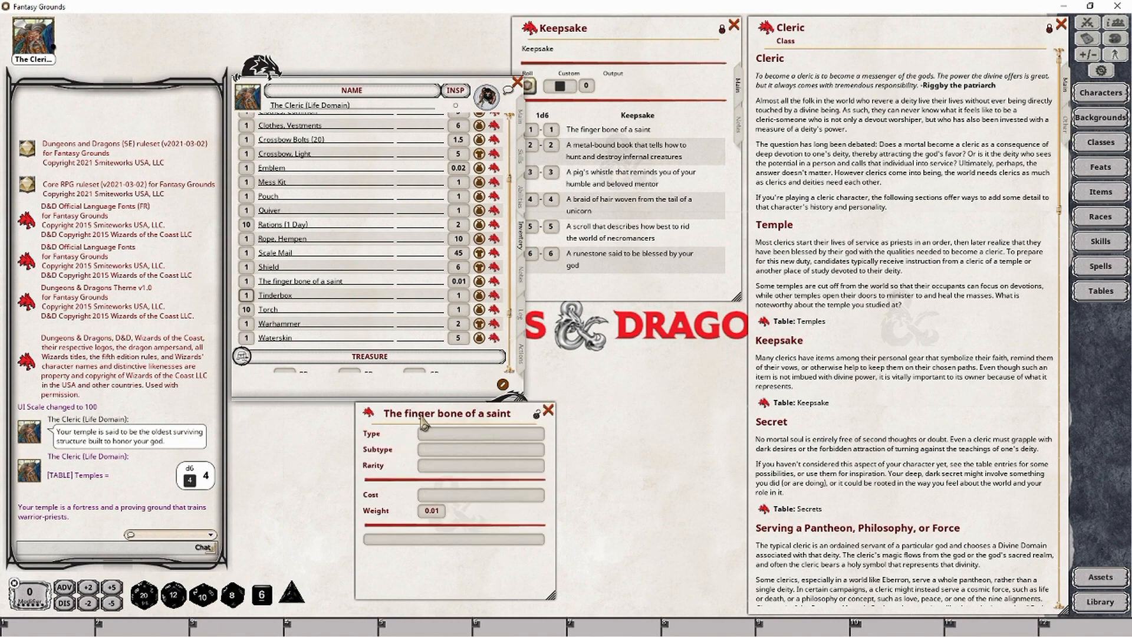
left_click(404, 540)
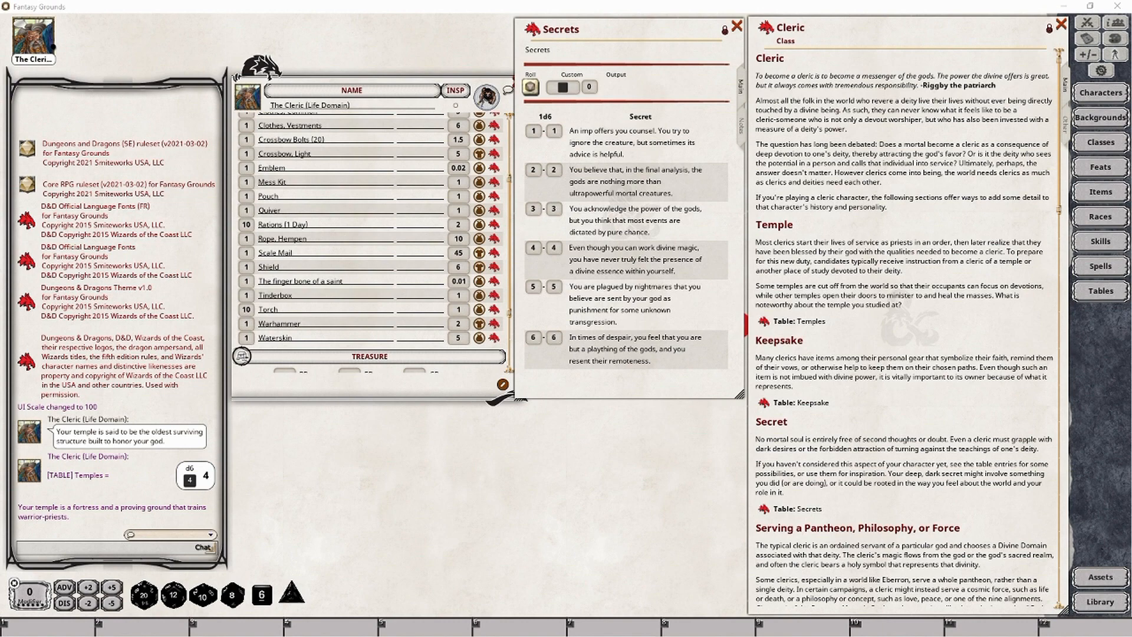
Step: Delete the temple description from the Notes section of the character sheet
left_click(448, 396)
left_click(523, 286)
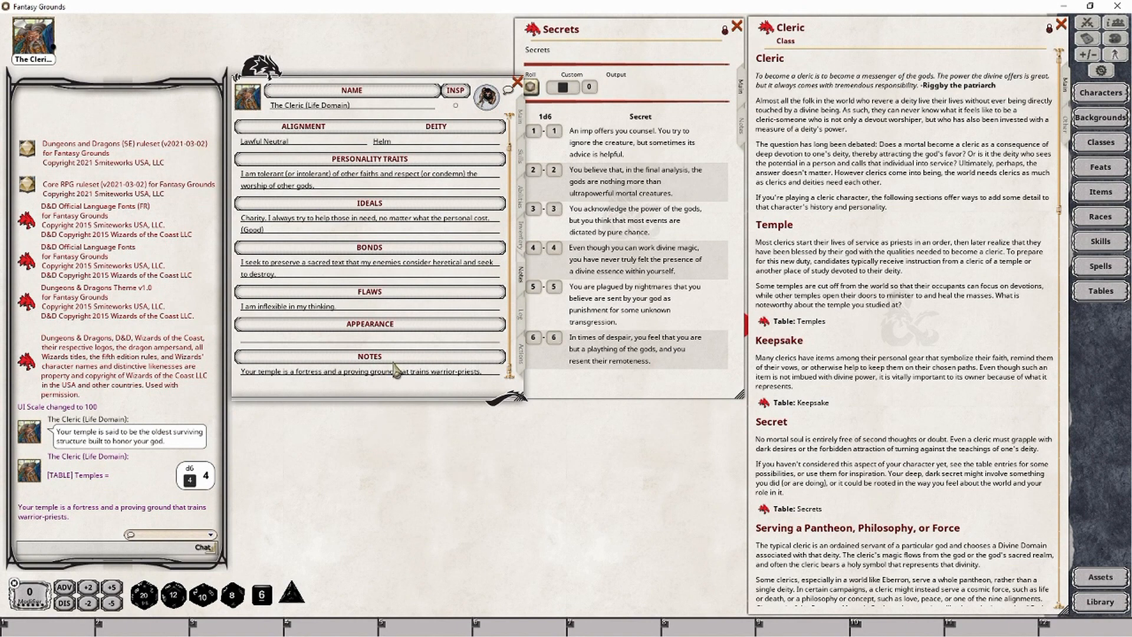
key("ctrl+a")
key("Delete")
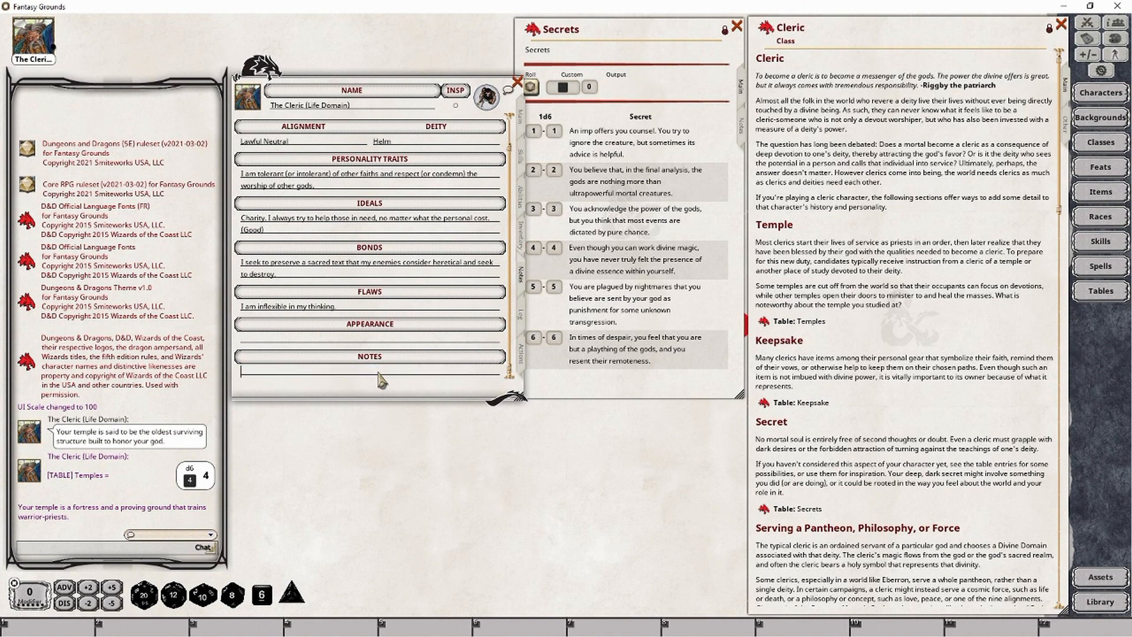